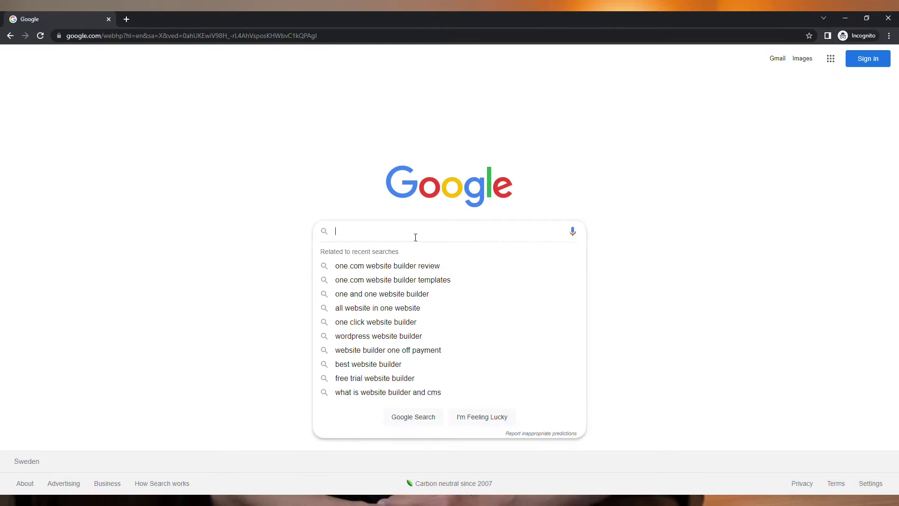
Search Google for 'one.com website builder'
text(one.com website builder)
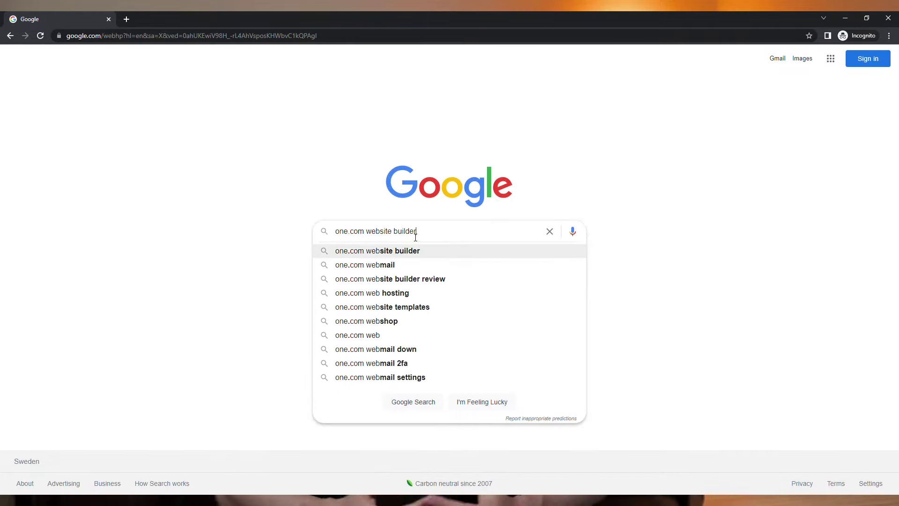
key(Return)
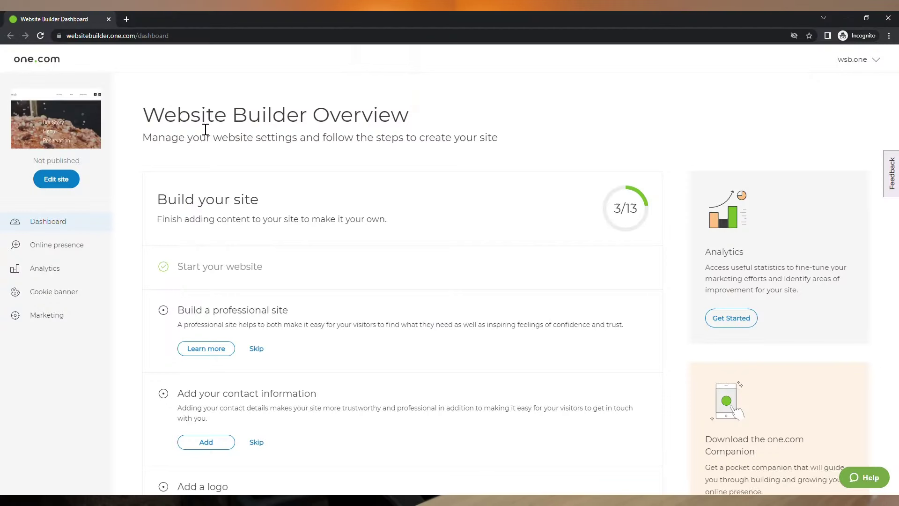
Go to the site's Online presence page from the dashboard sidebar
click(93, 252)
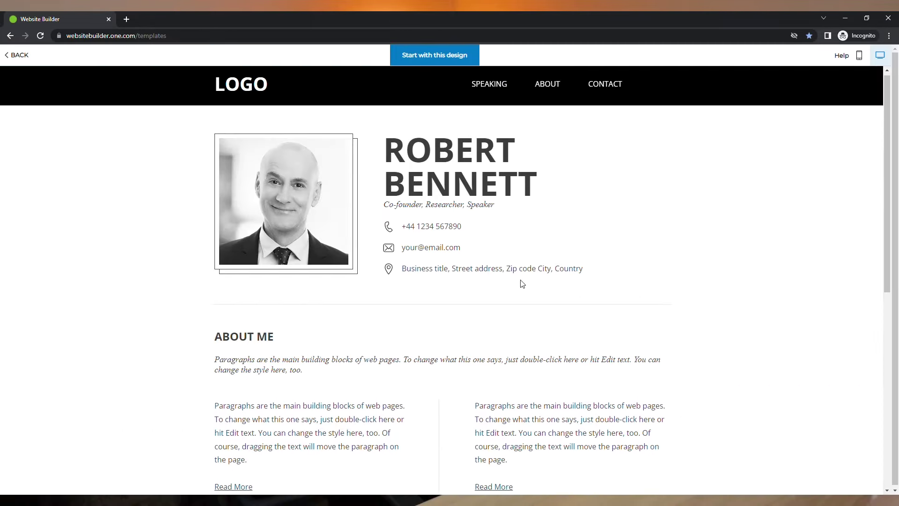
Scroll down through the gym and speaker template previews to their footers
scroll(520, 281, down, 3)
scroll(522, 284, down, 6)
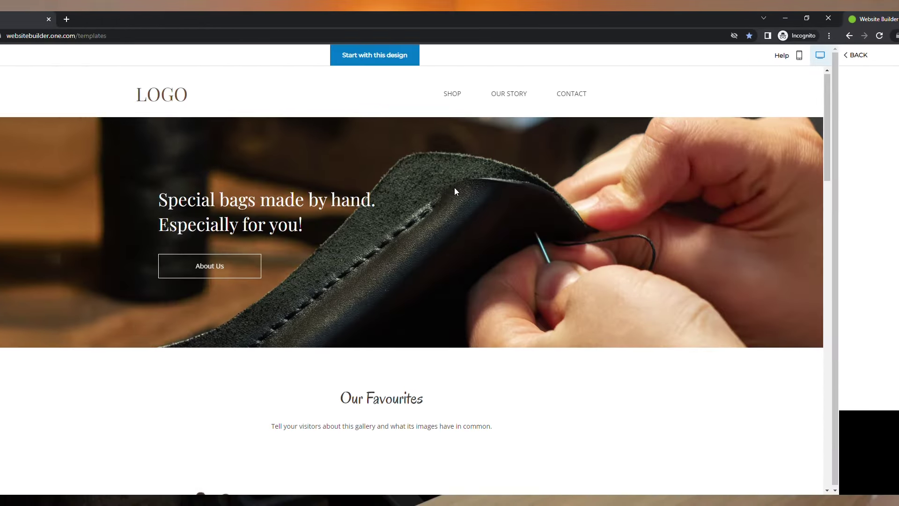
scroll(514, 191, down, 3)
scroll(514, 191, down, 15)
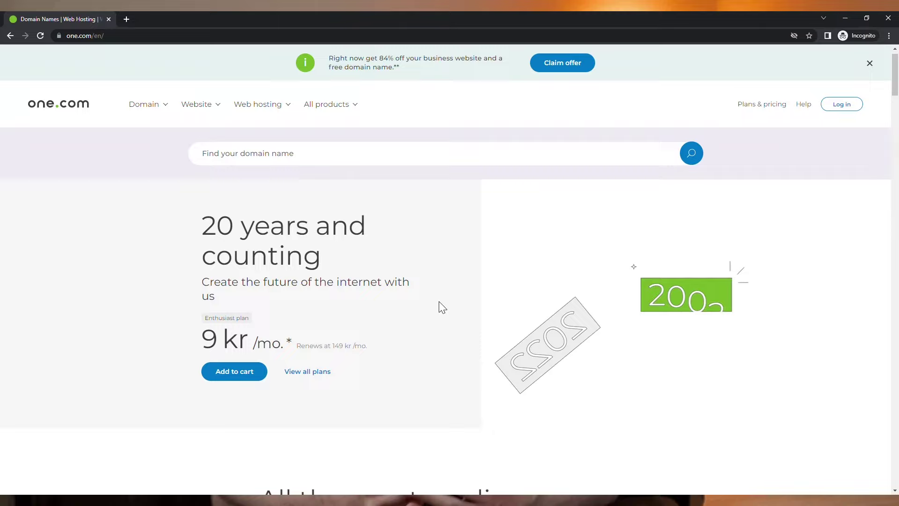
scroll(440, 309, down, 10)
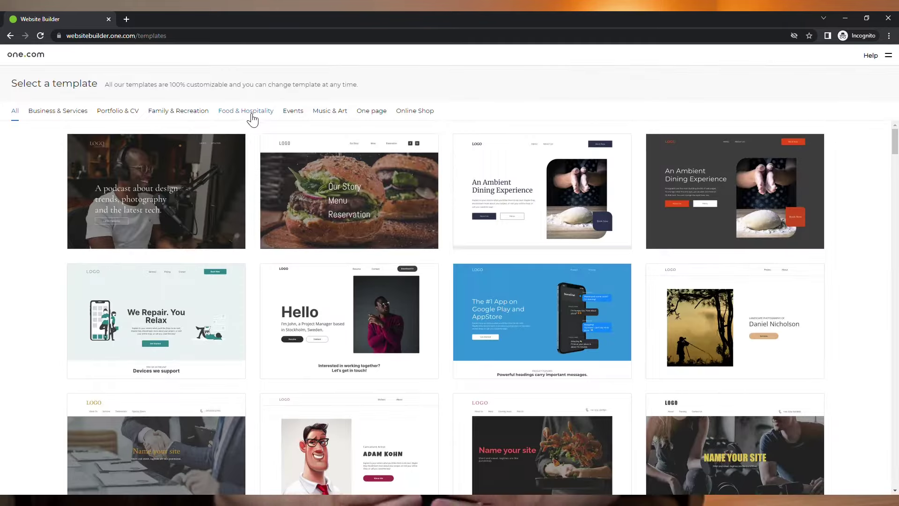
Filter templates to Food & Hospitality and preview the Traditional Bakery template
click(253, 114)
scroll(468, 234, down, 10)
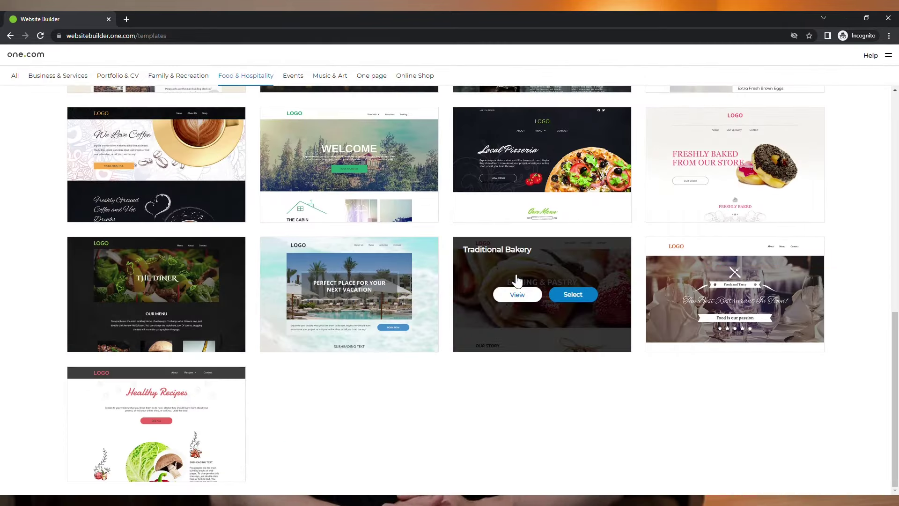
click(517, 294)
scroll(554, 292, down, 10)
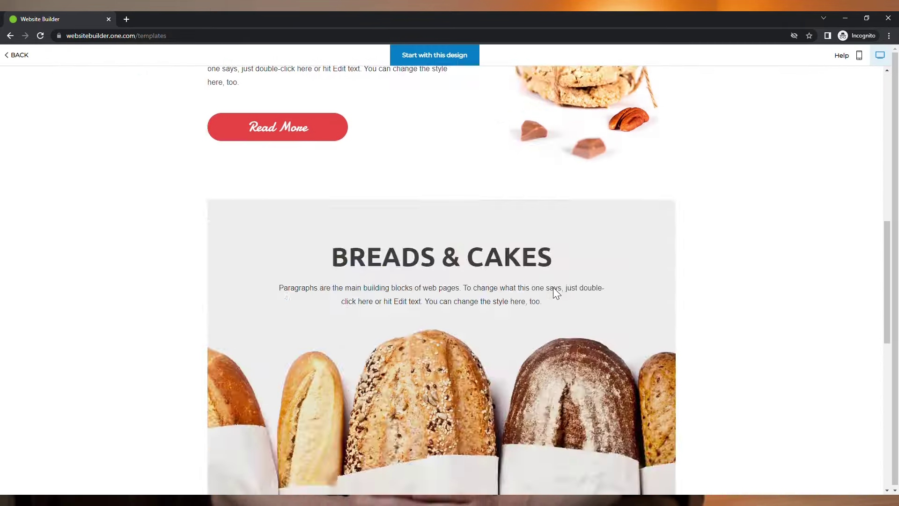
scroll(555, 292, down, 10)
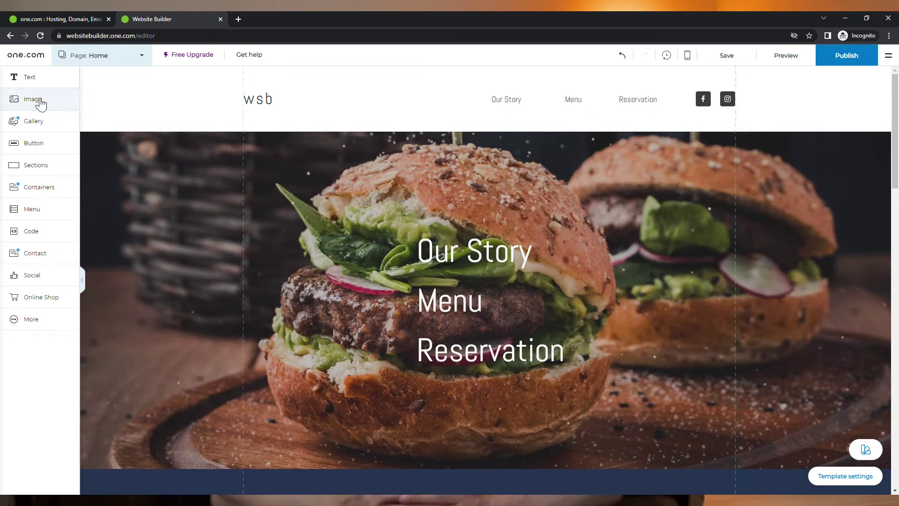
Insert the free one.com stock photo of a woman into the page
click(41, 103)
click(282, 145)
click(590, 261)
click(676, 417)
Place the photo beside the dark section's paragraph, enlarge it, and switch to mobile view
drag(552, 311, 342, 318)
scroll(459, 397, down, 6)
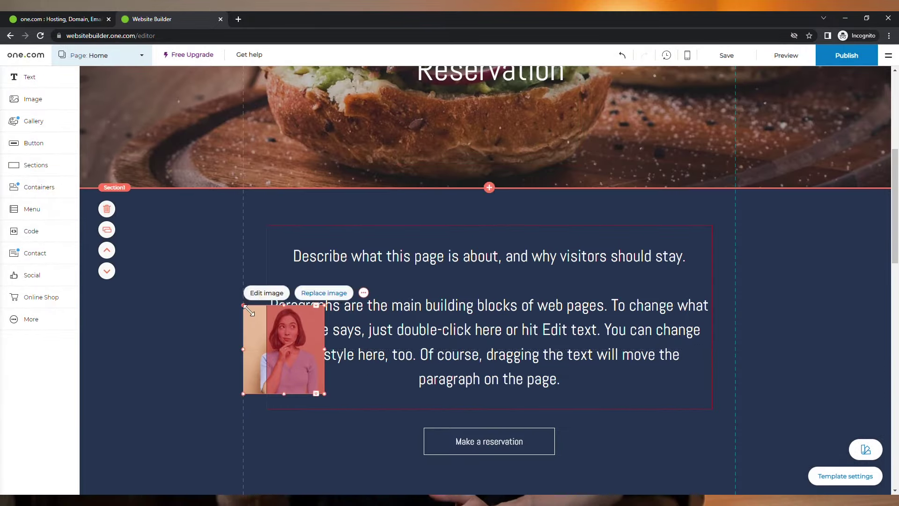
drag(324, 393, 389, 435)
drag(268, 323, 398, 323)
scroll(444, 370, down, 2)
drag(533, 356, 586, 381)
click(596, 237)
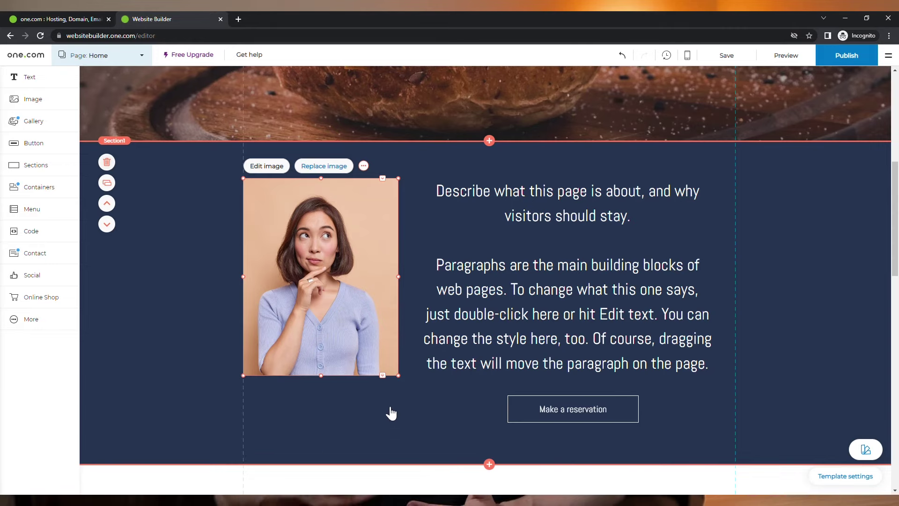
click(694, 60)
Enter mobile view and move the woman photo below the paragraph
click(332, 325)
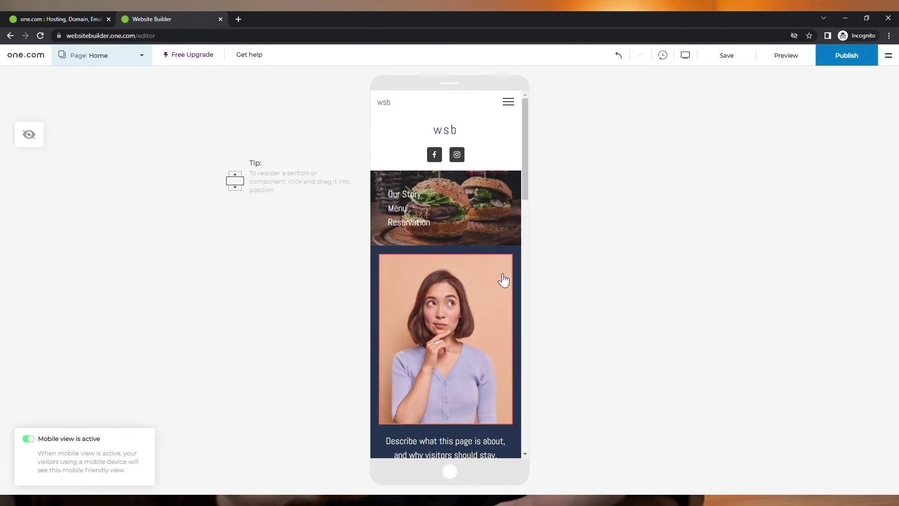
click(550, 281)
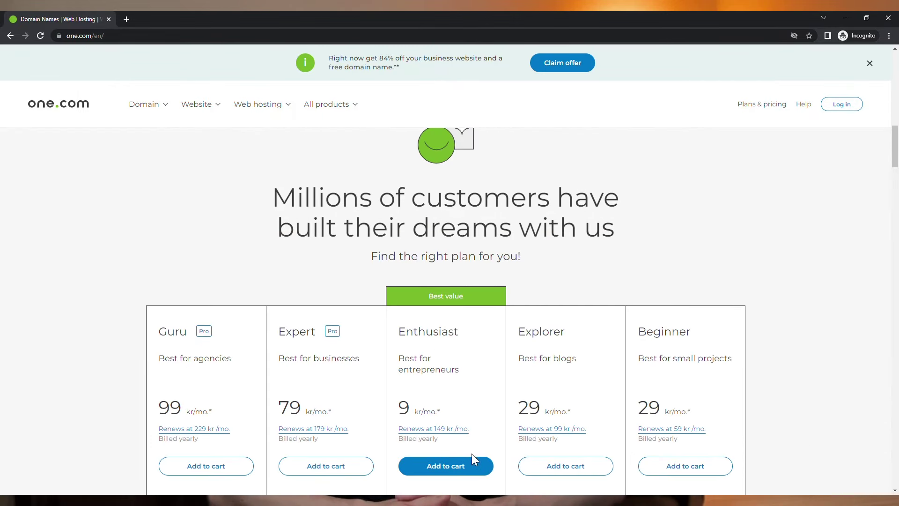
Add the Enthusiast plan to the cart and search for a domain name
click(472, 460)
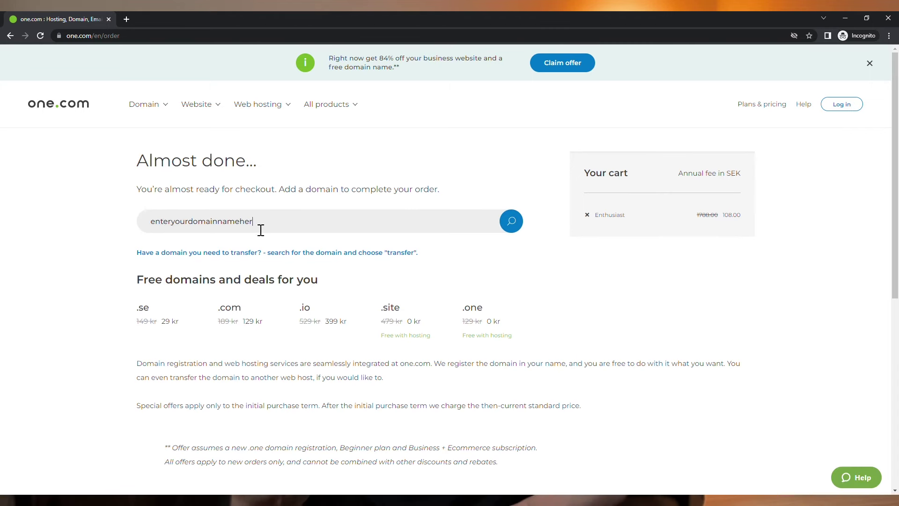
text(e)
key(Return)
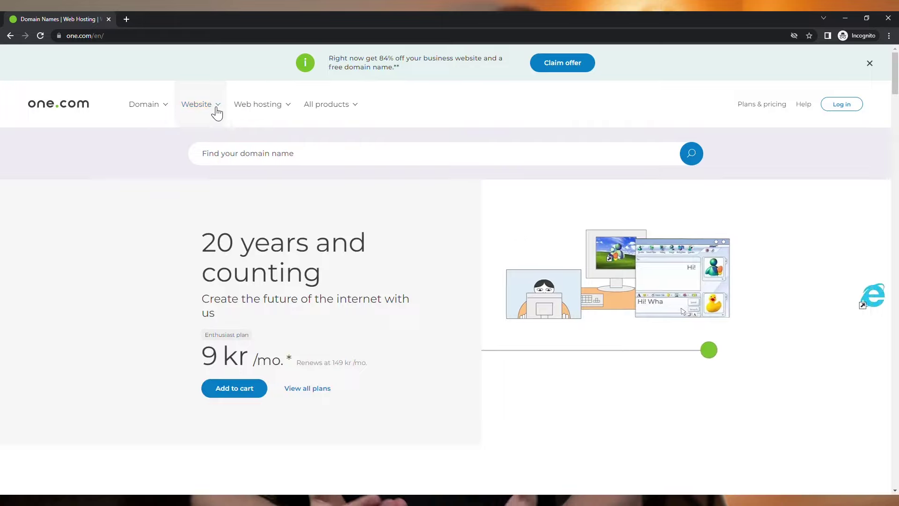
Go to the Website Builder product page and start the 14-day free trial
click(215, 113)
click(223, 230)
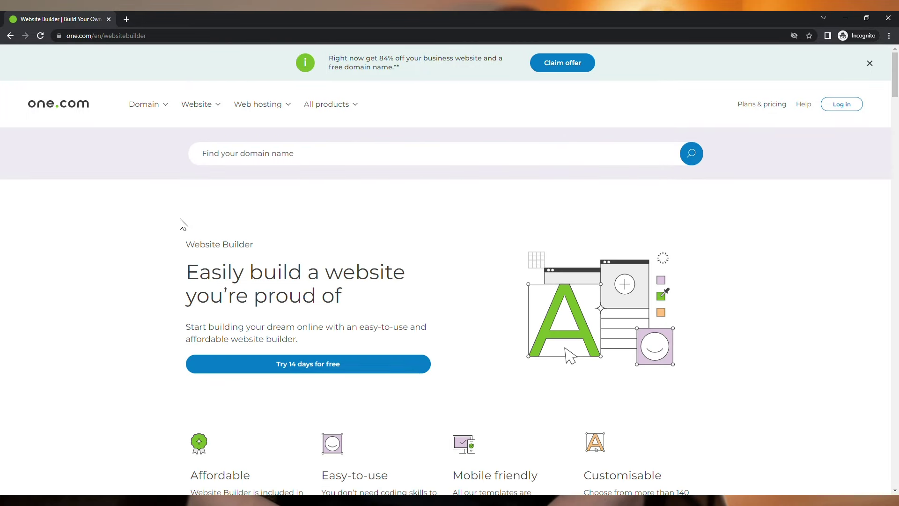
click(320, 368)
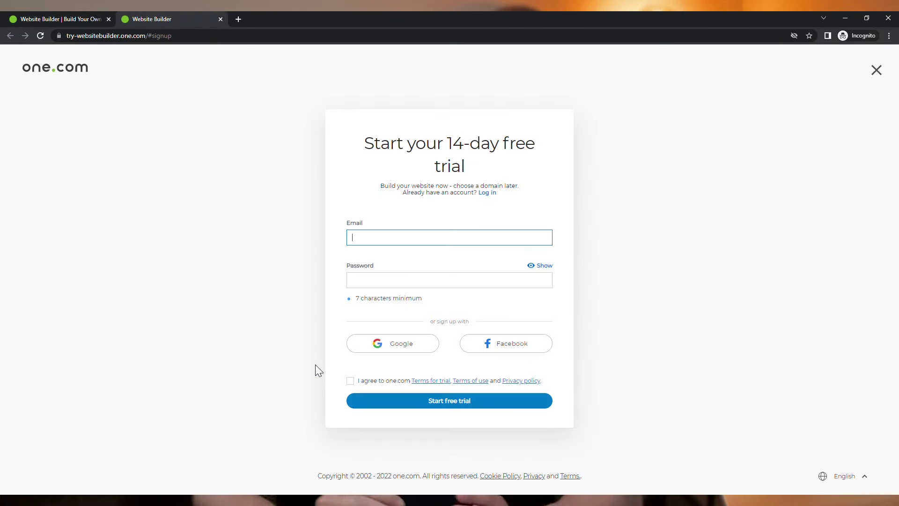